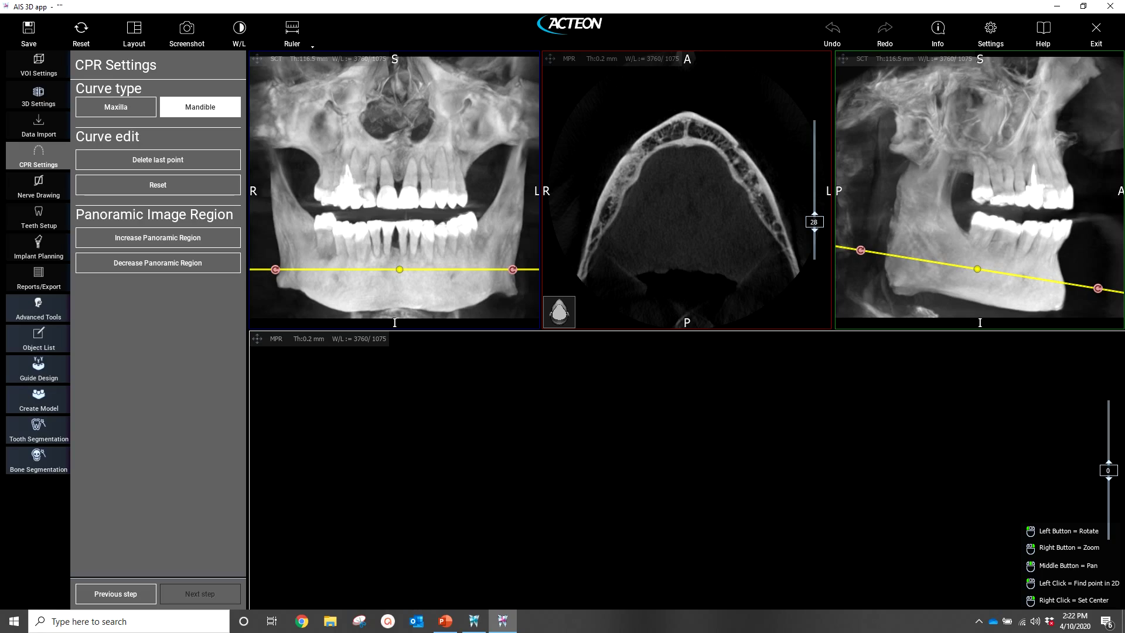
Trace the mandible's panoramic curve in the axial view from the right posterior end to the anterior midline
left_click(581, 278)
left_click(589, 247)
left_click(602, 213)
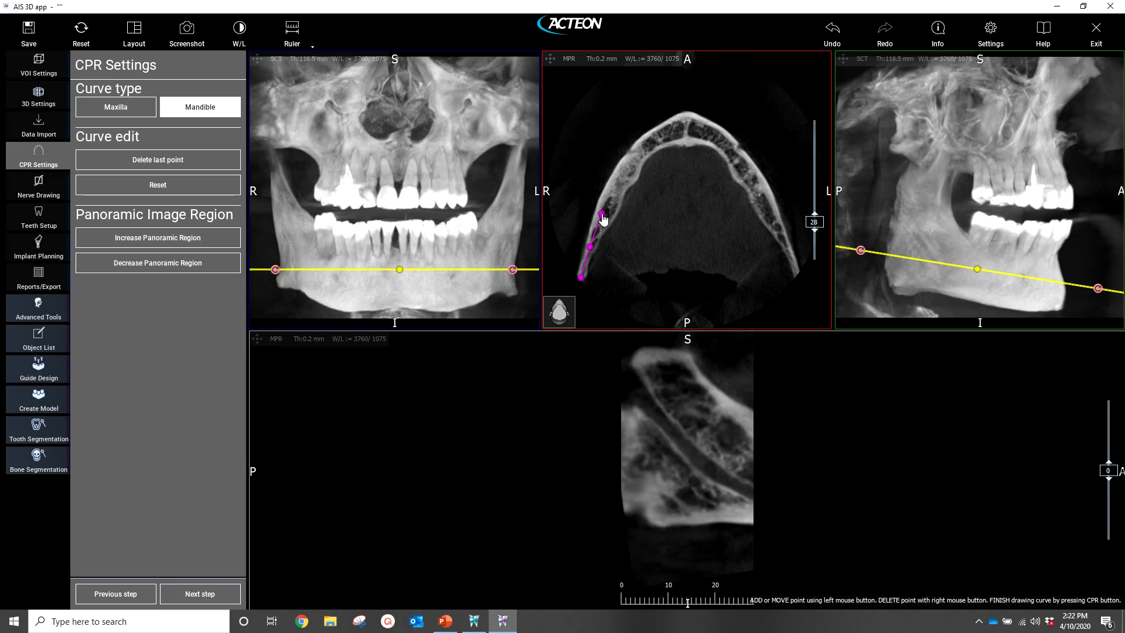
left_click(619, 178)
left_click(637, 153)
left_click(680, 125)
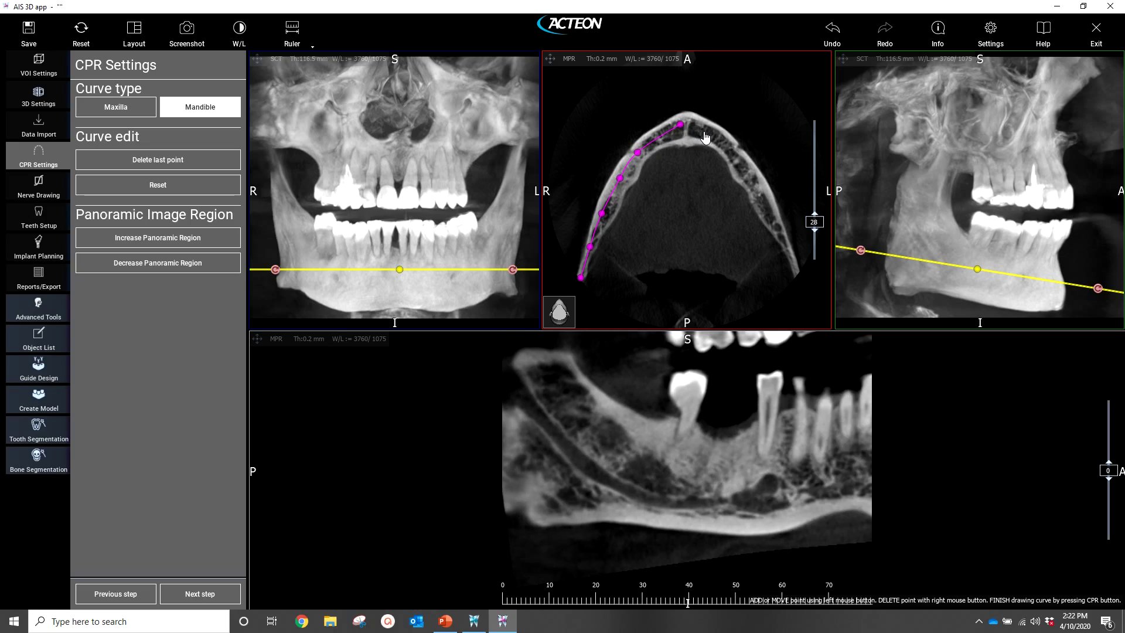
Extend the panoramic curve from the anterior midline along the left side of the mandible to its posterior end
left_click(710, 134)
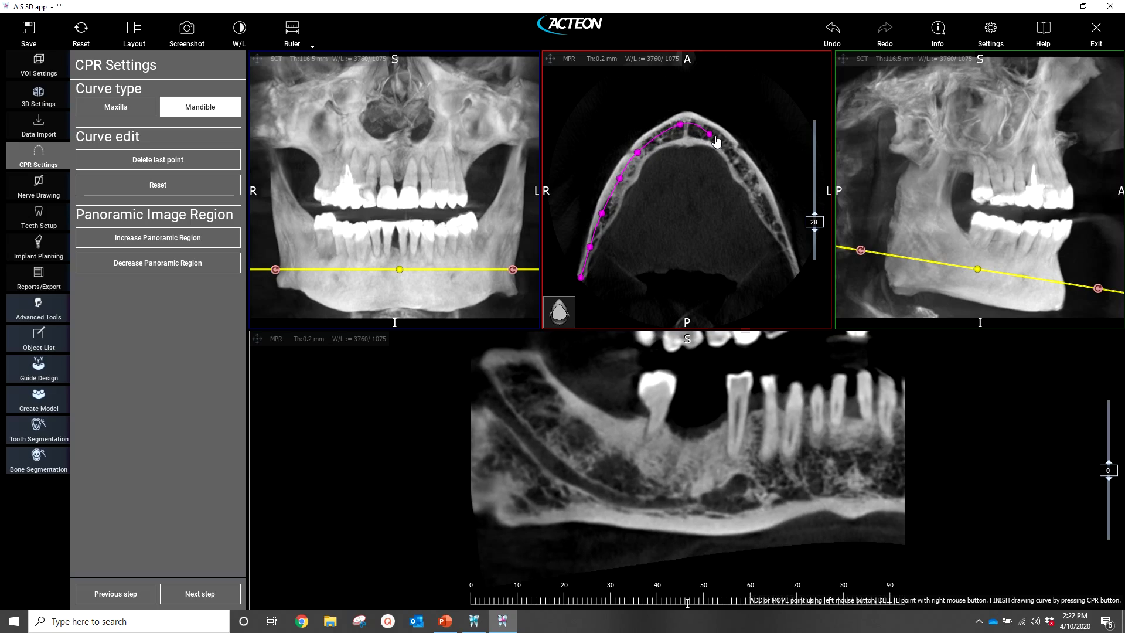
left_click(739, 158)
left_click(751, 175)
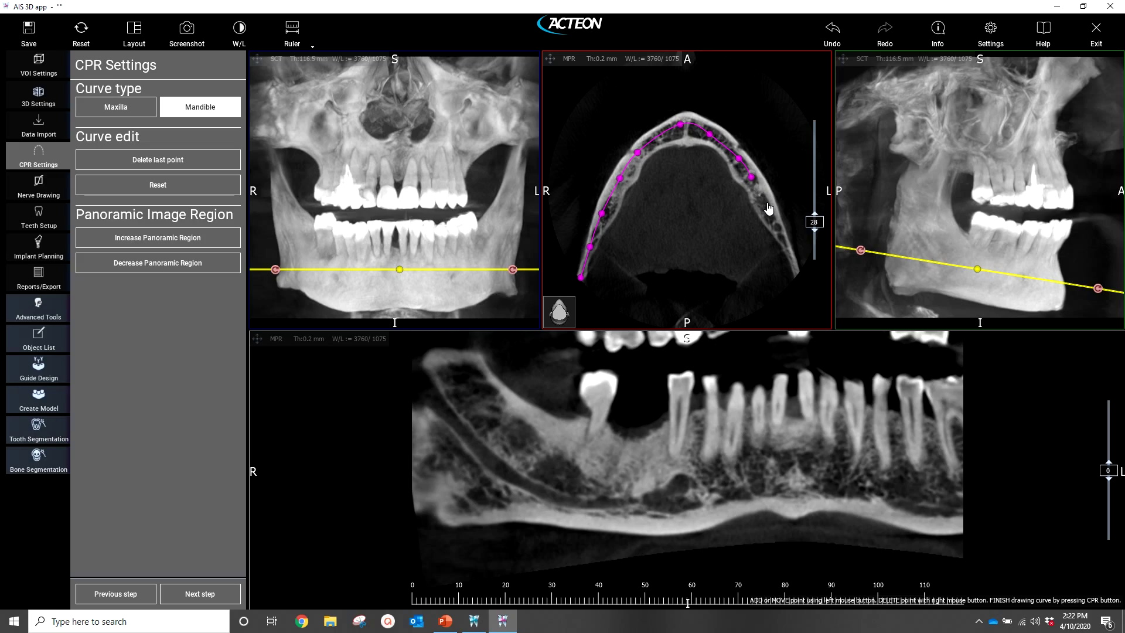
left_click(767, 202)
left_click(779, 228)
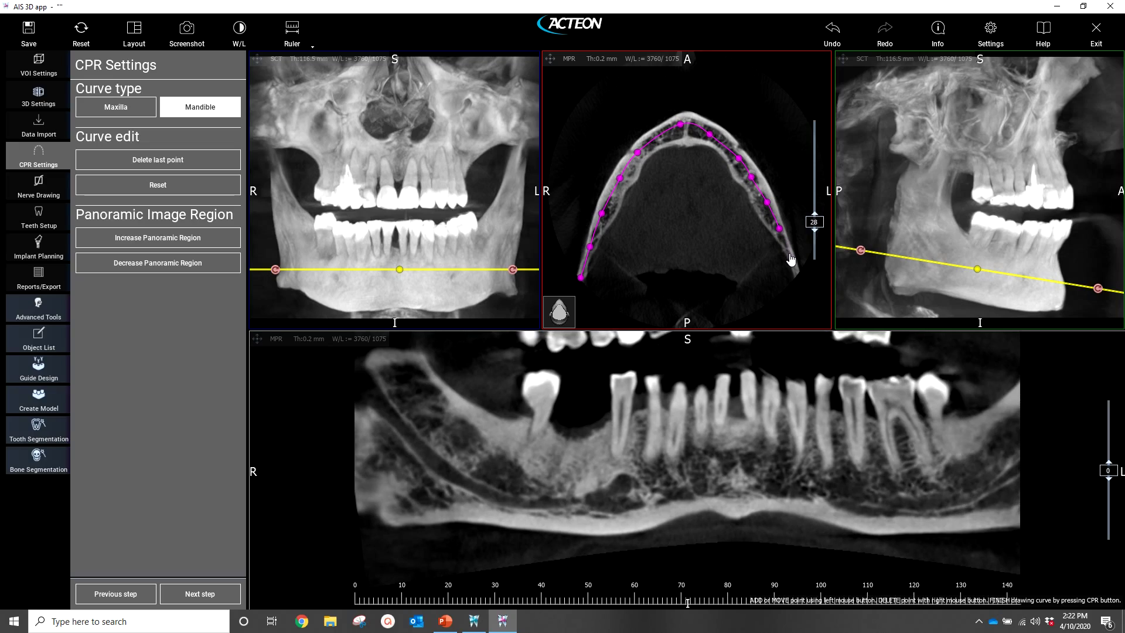
left_click(790, 254)
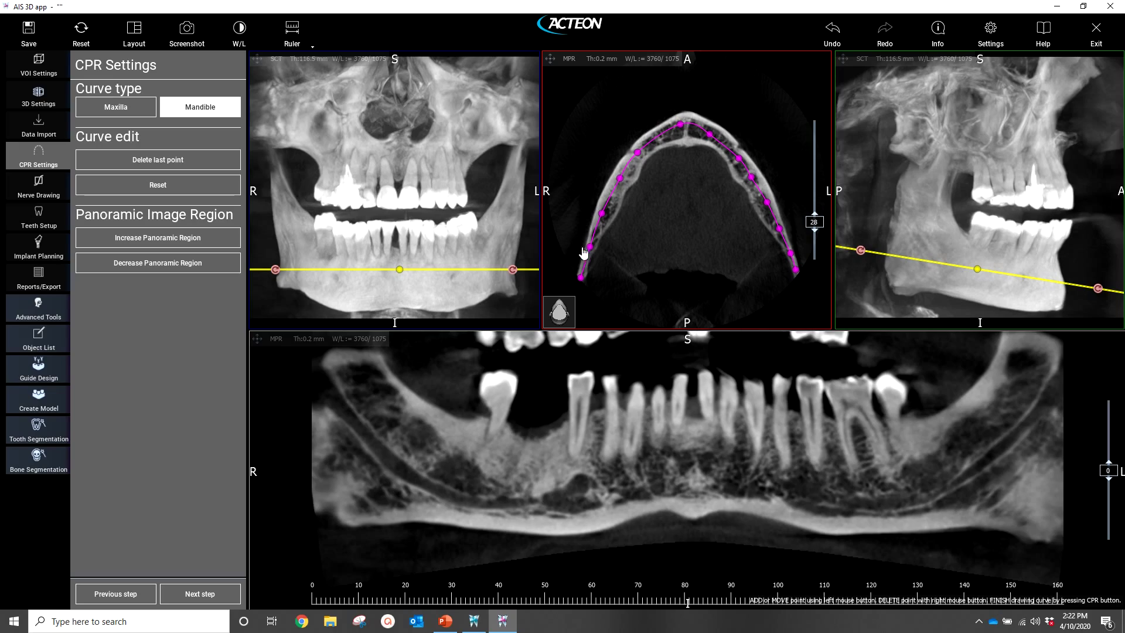
Reposition two control points on the right side of the panoramic curve and advance to nerve drawing
left_click(604, 217)
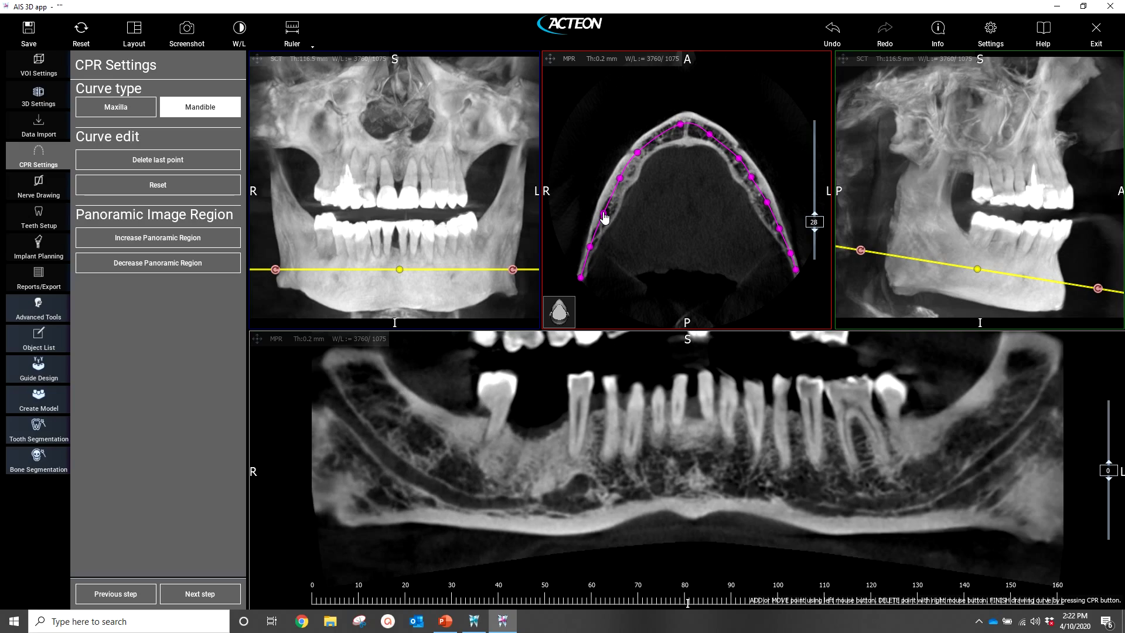
left_click(621, 181)
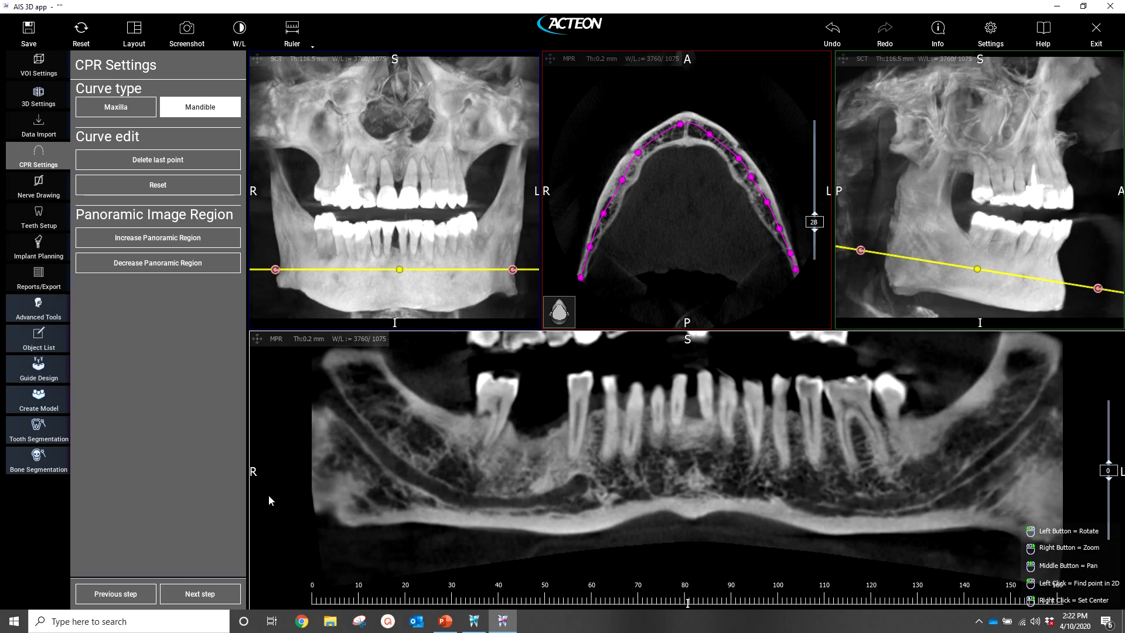
left_click(206, 595)
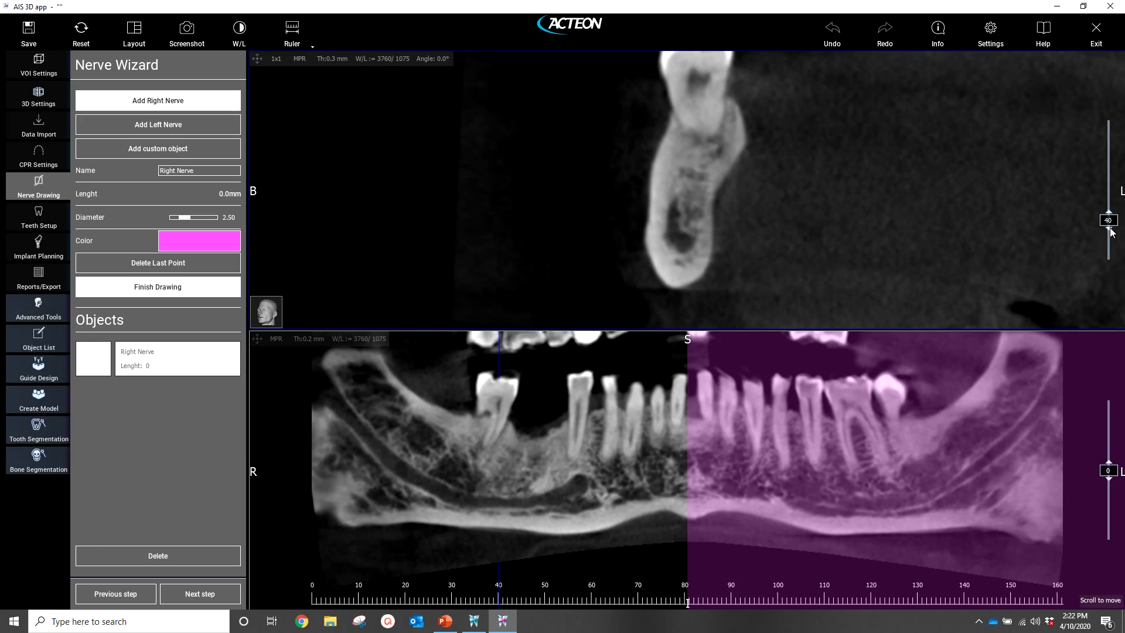
Start the right nerve with points through the mental foramen on cross-section 55
scroll(1111, 232, "down", 3)
left_click_drag(1113, 229, 1118, 220)
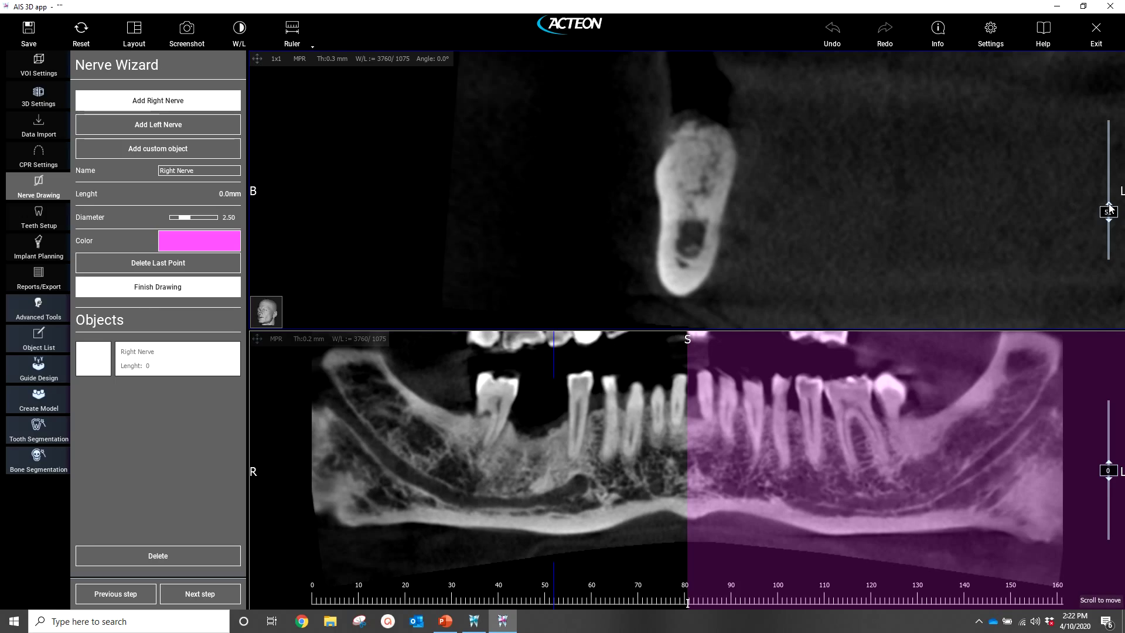
left_click_drag(1110, 206, 1109, 200)
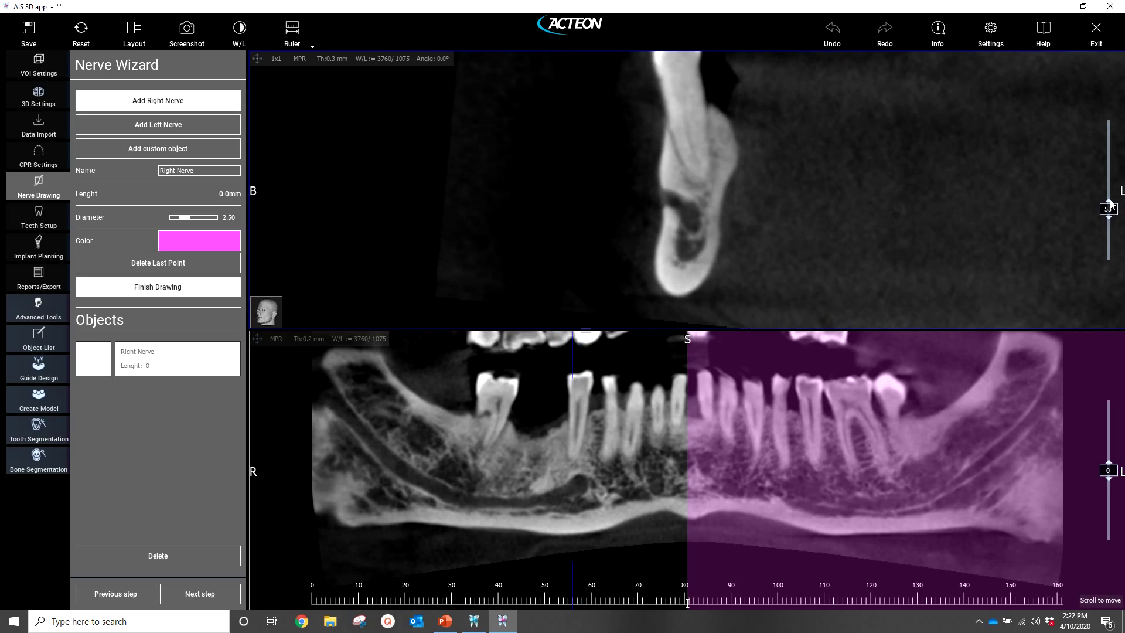
left_click(659, 199)
left_click(684, 207)
left_click(692, 220)
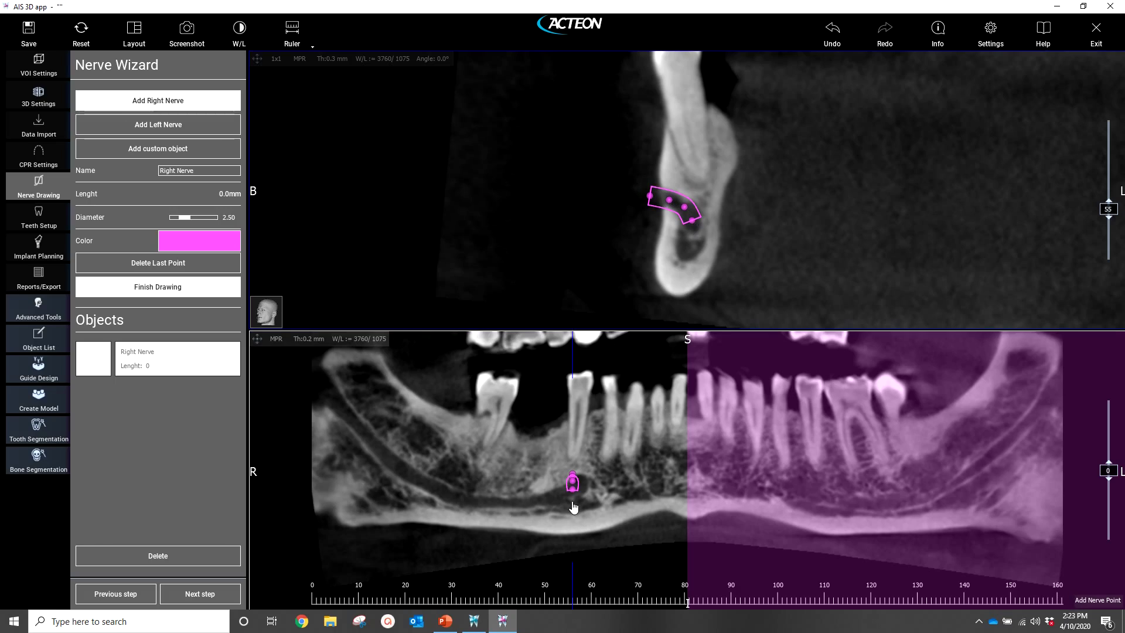
Extend the right nerve backward along the lower, horizontal part of the canal in the panoramic view
left_click(554, 498)
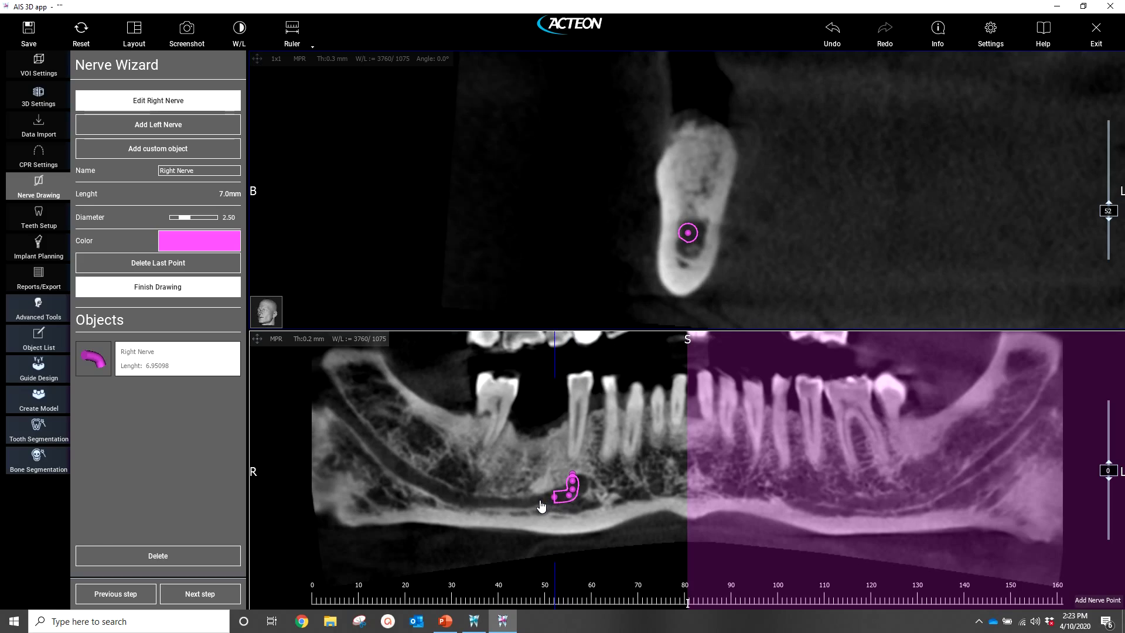
left_click(536, 500)
left_click(515, 502)
left_click(494, 502)
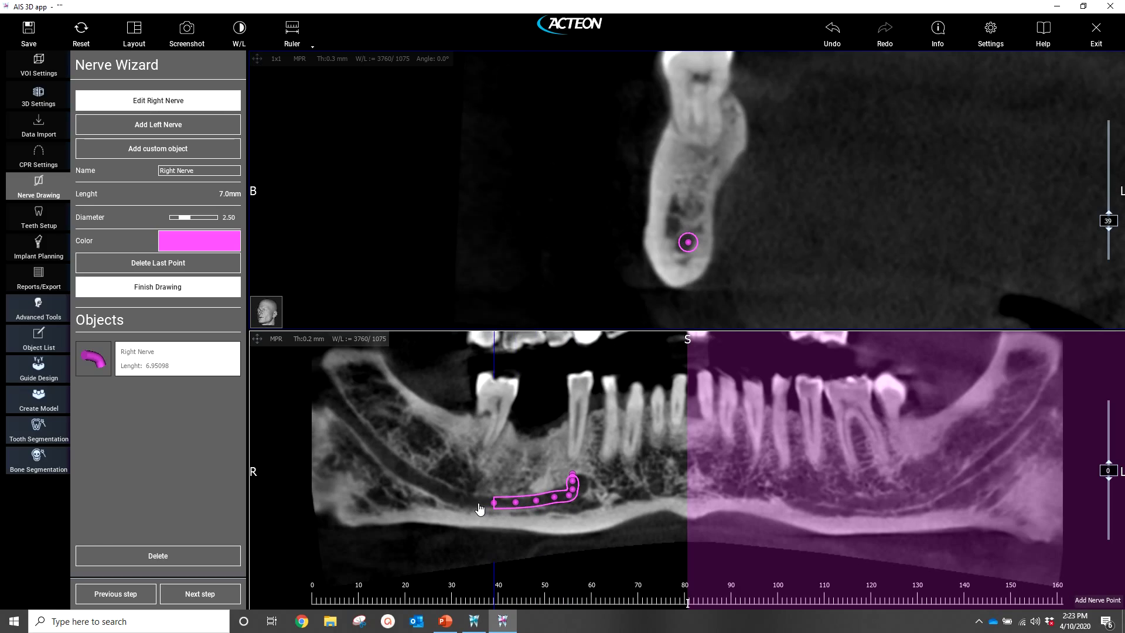
left_click(472, 502)
left_click(444, 496)
left_click(427, 488)
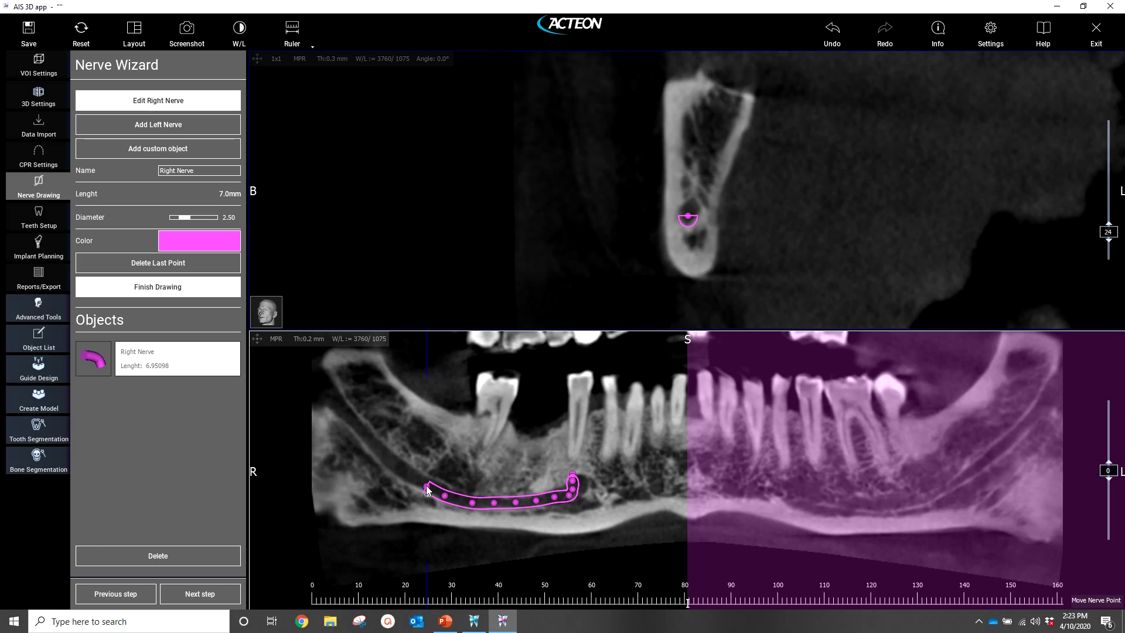
Continue the right nerve up the ramus to the edge of the panoramic image and advance to teeth setup
left_click(403, 470)
left_click(373, 445)
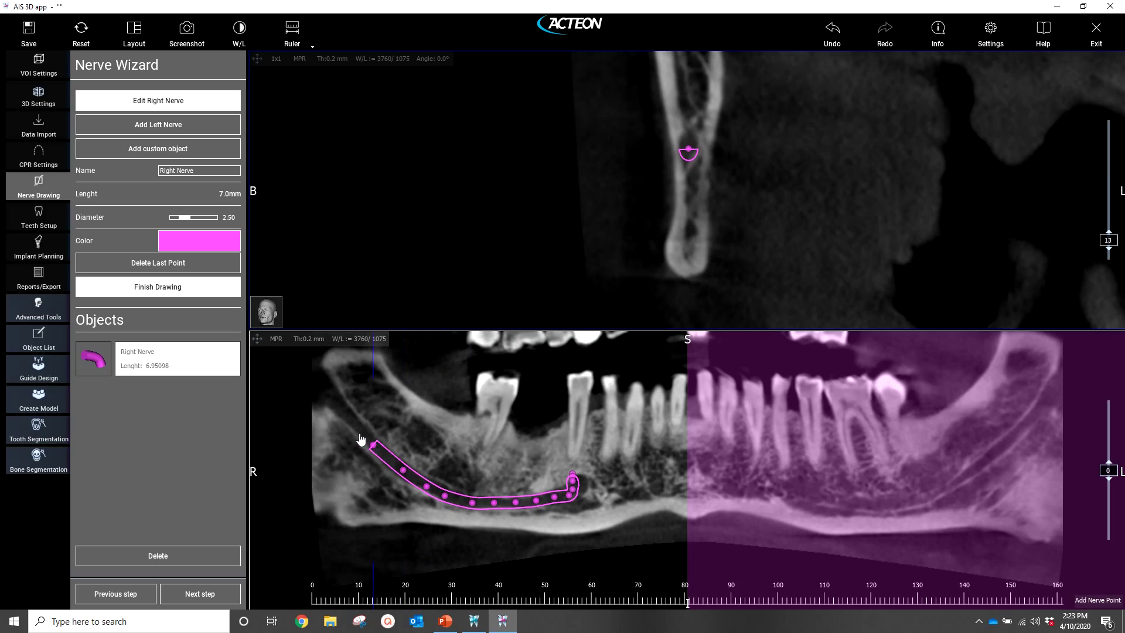
left_click(351, 422)
left_click(332, 396)
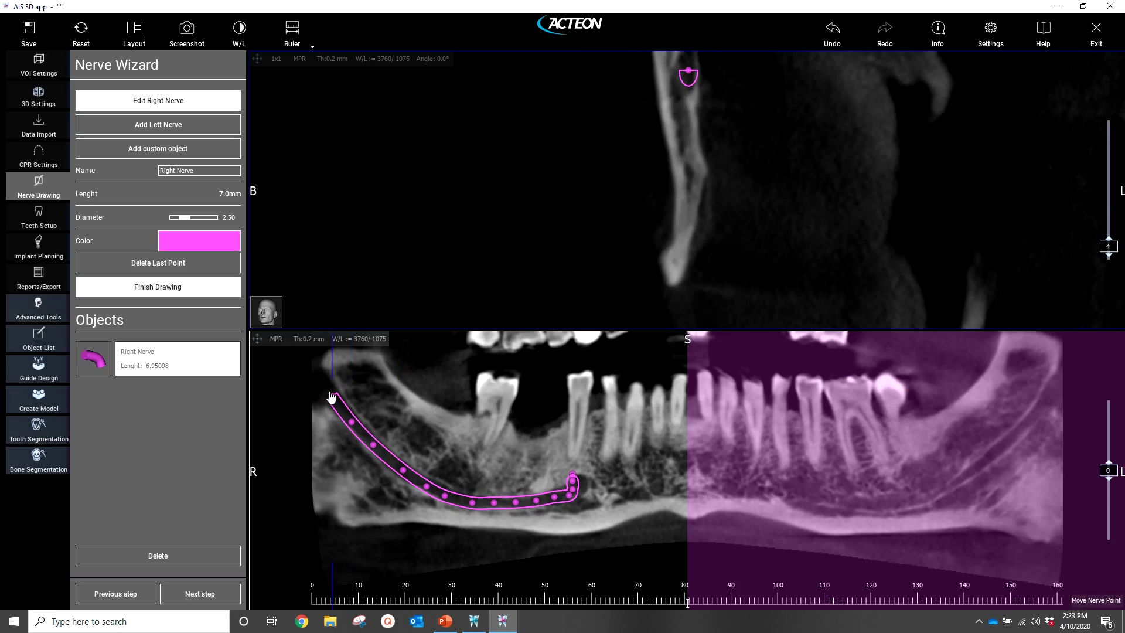
left_click(320, 383)
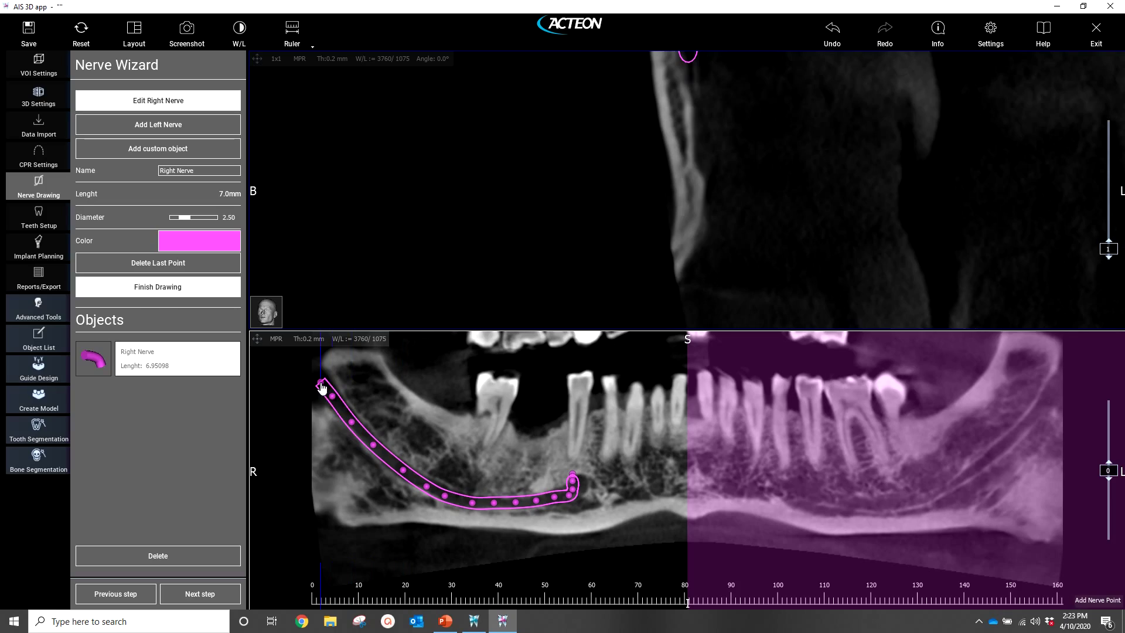
left_click(199, 594)
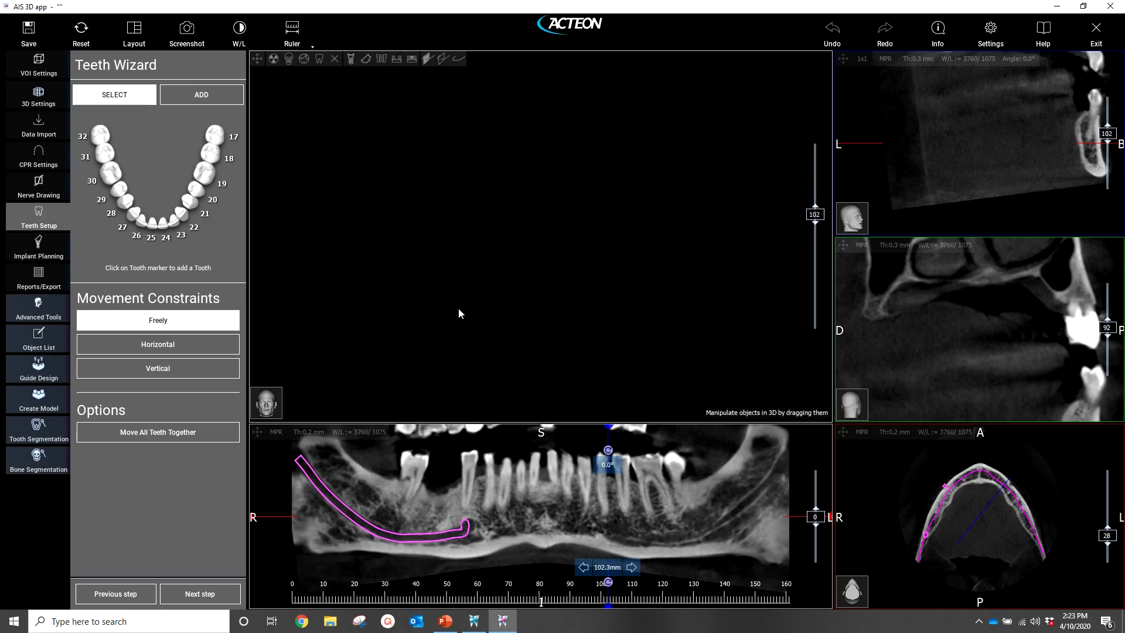
Try to add virtual tooth 30 at the gap in the right lower jaw of the 3D model
left_click_drag(459, 308, 521, 326)
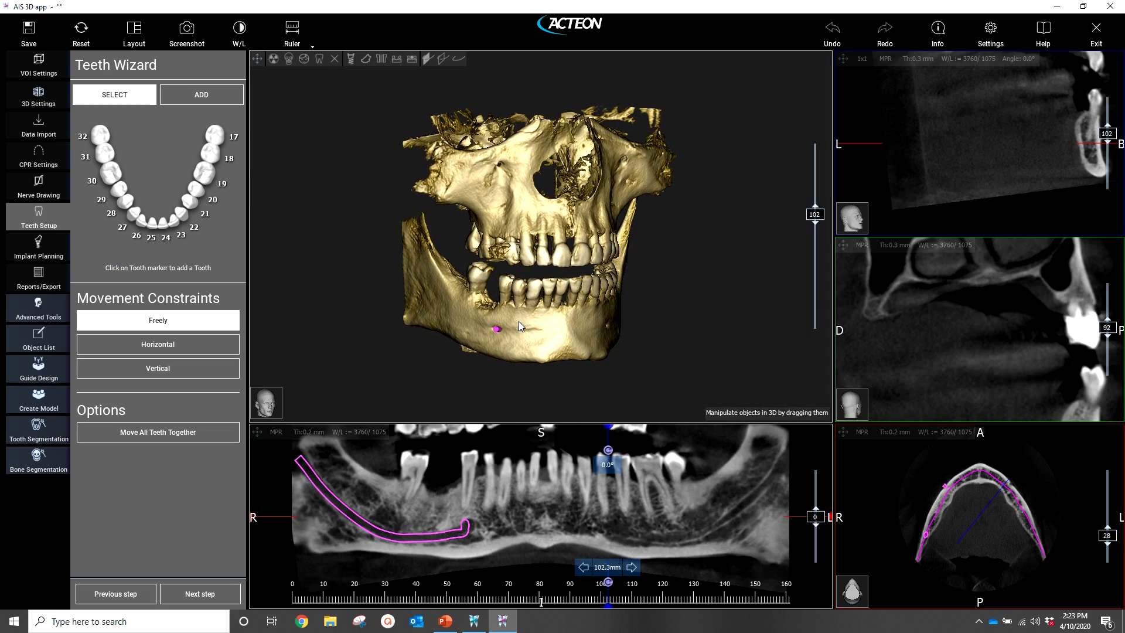
left_click(109, 174)
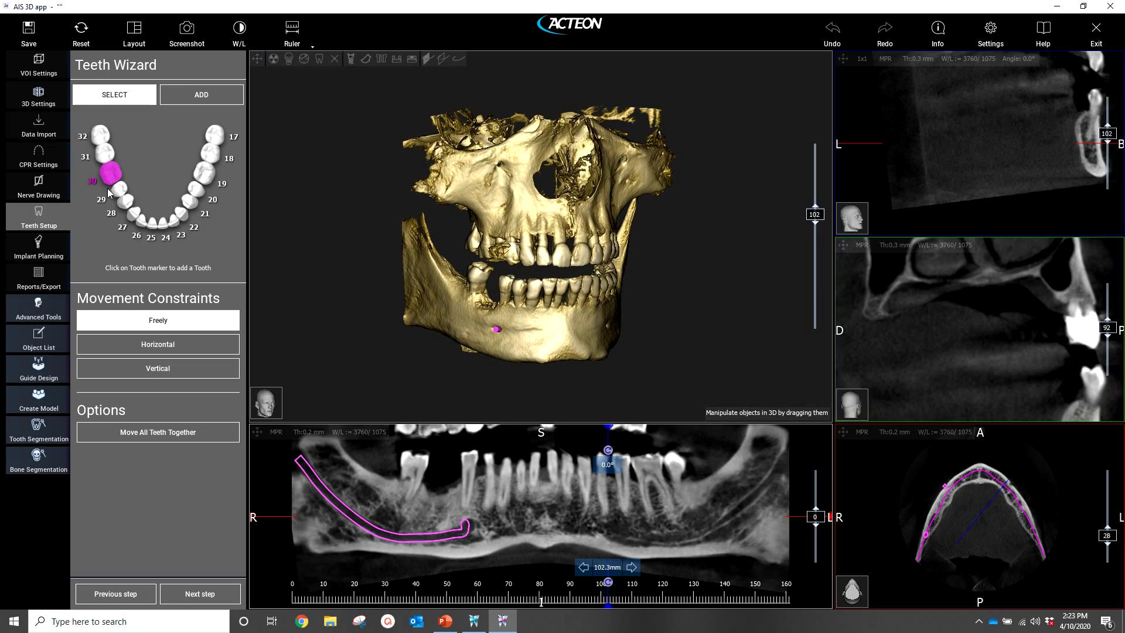
left_click(491, 310)
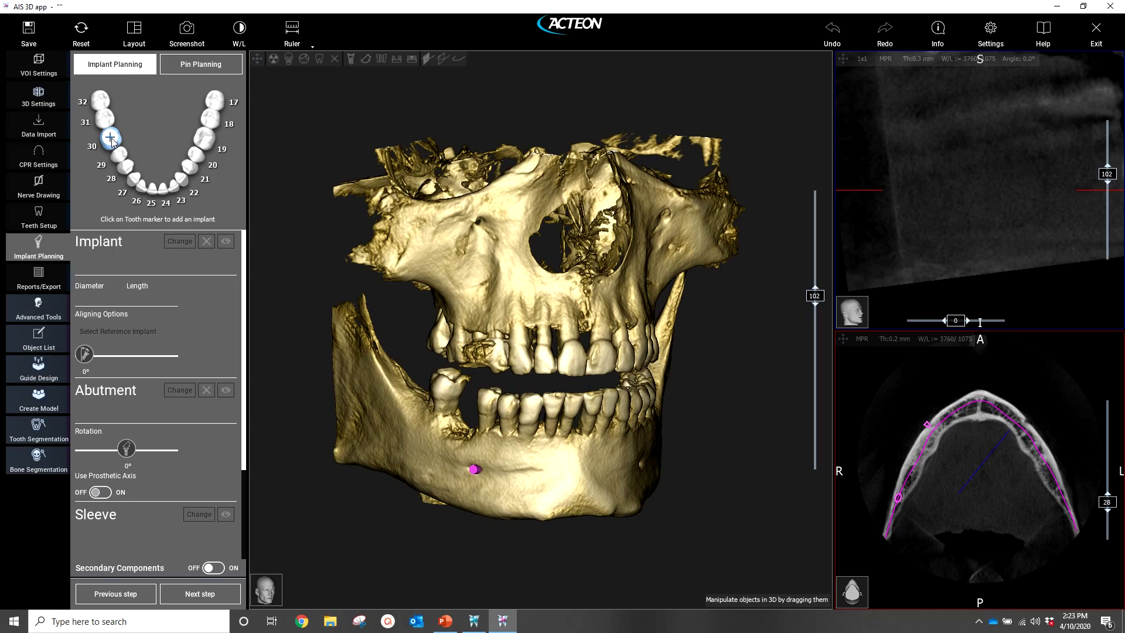
Add a Bio Horizons BTA3809 3.8 x 9 mm implant at tooth 30 and move it into the ridge, dismissing the nerve warning
left_click(110, 139)
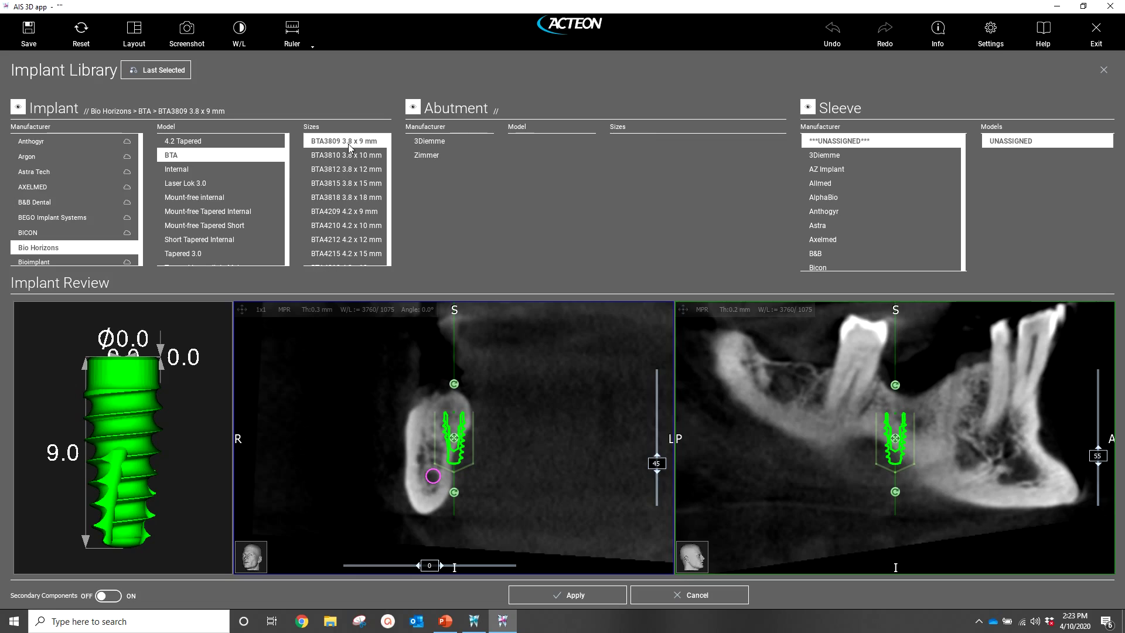
mouse_move(455, 435)
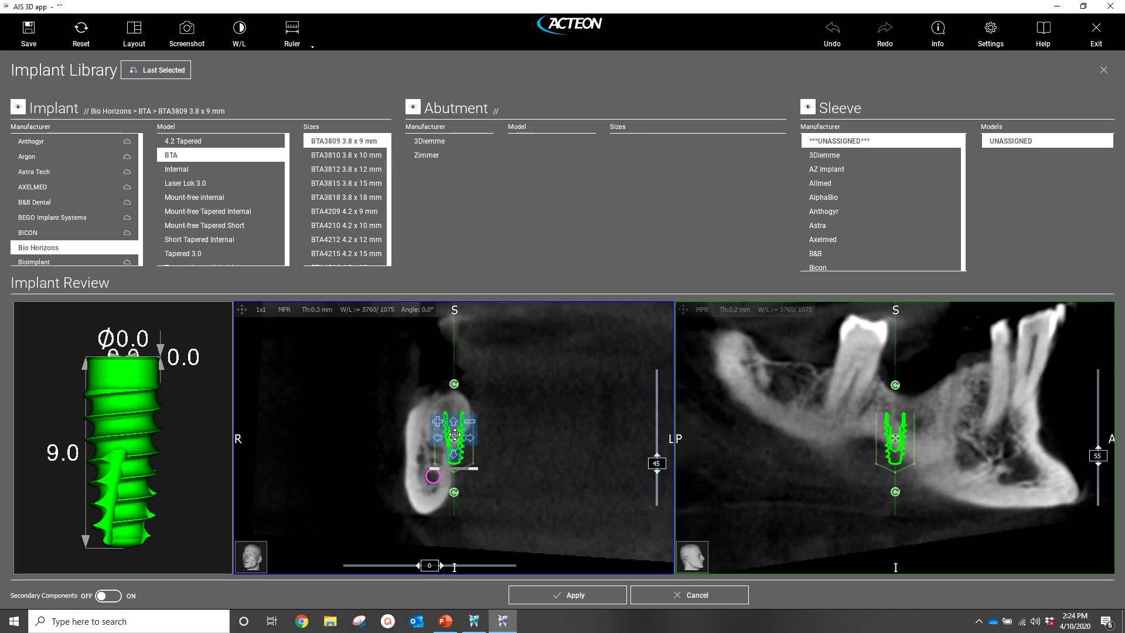
left_click_drag(455, 434, 434, 436)
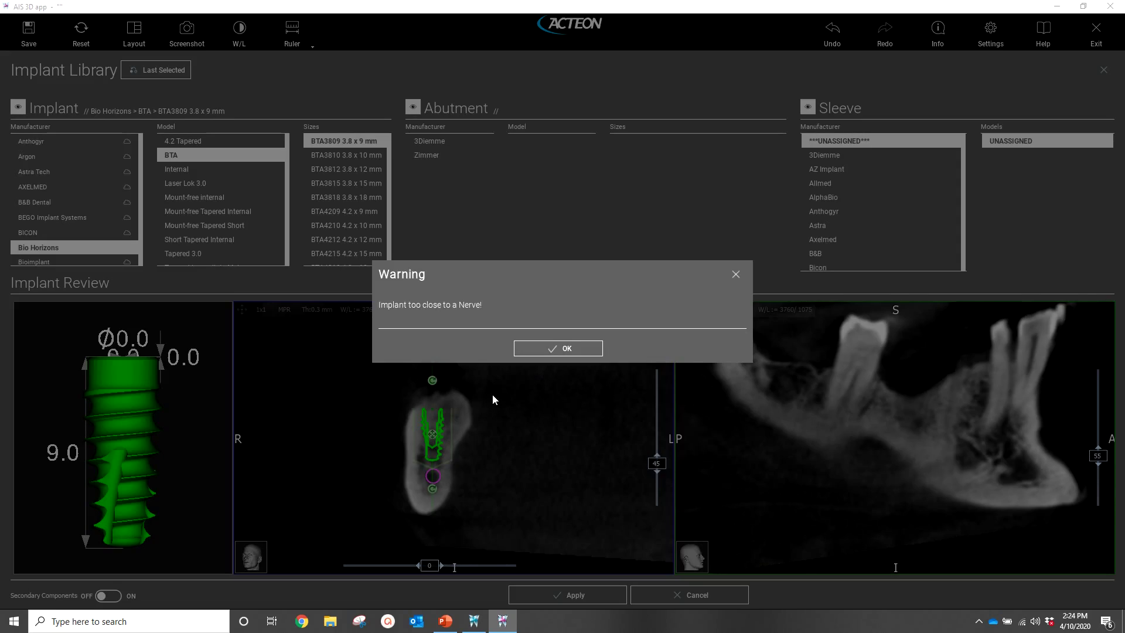
left_click(555, 349)
left_click(556, 349)
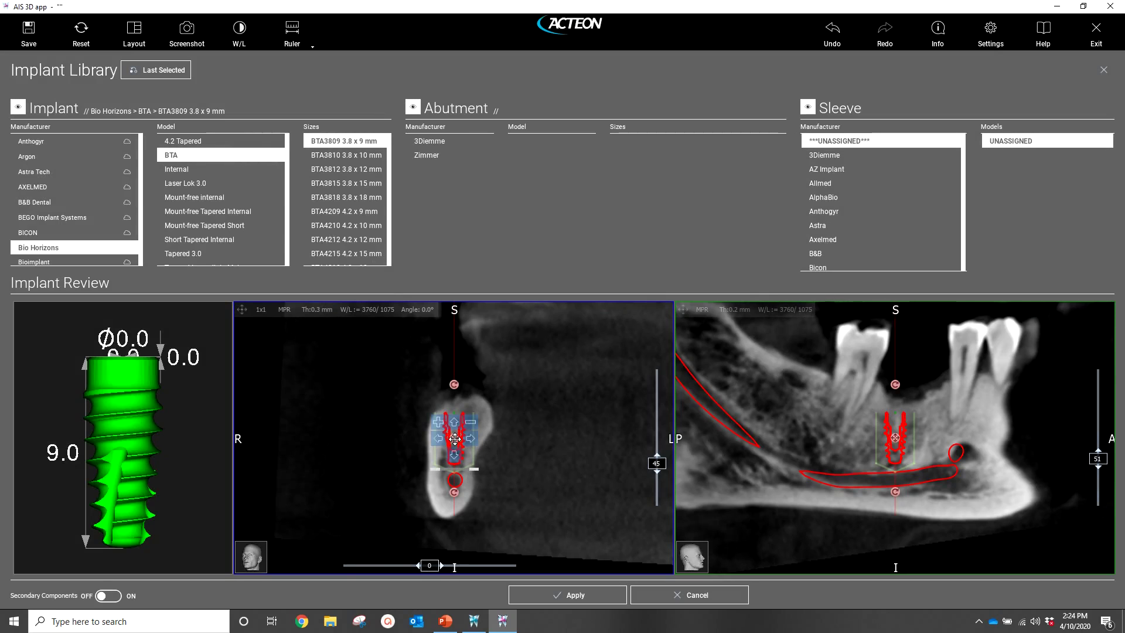
Move the implant clear of the nerve in the cross-section and tilt its axis by about 5°
left_click_drag(455, 439, 455, 438)
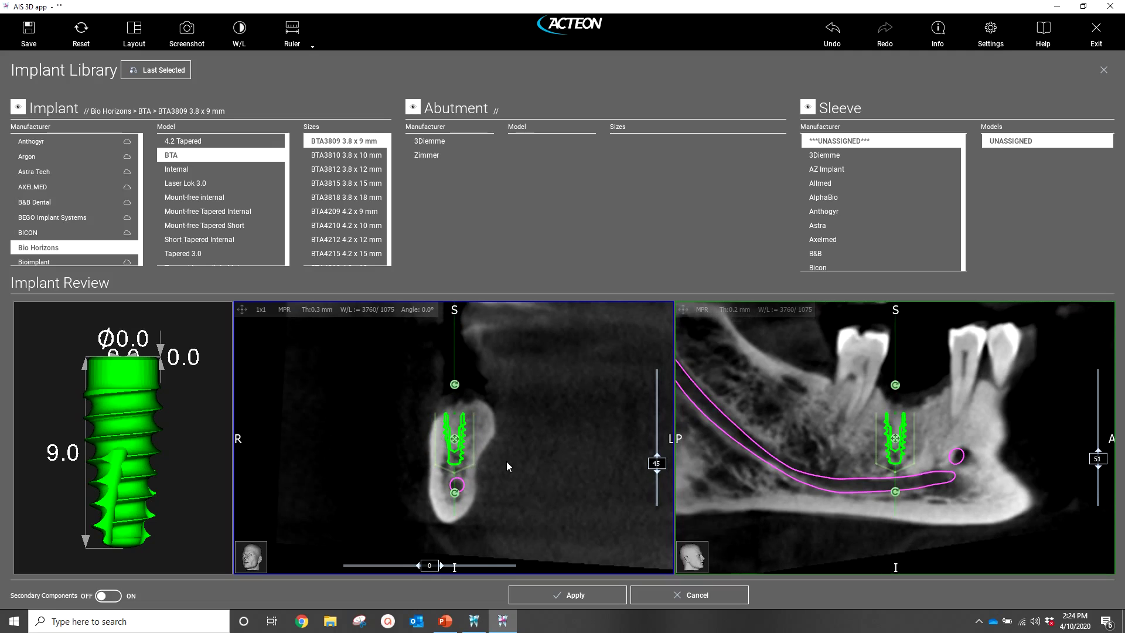
mouse_move(476, 448)
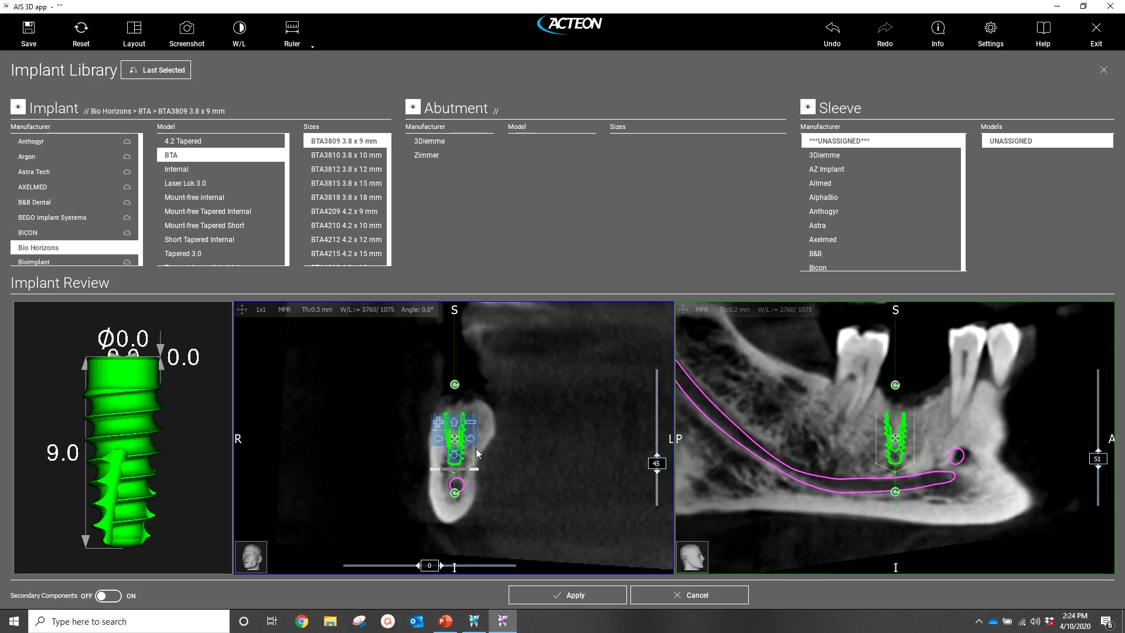
left_click(472, 440)
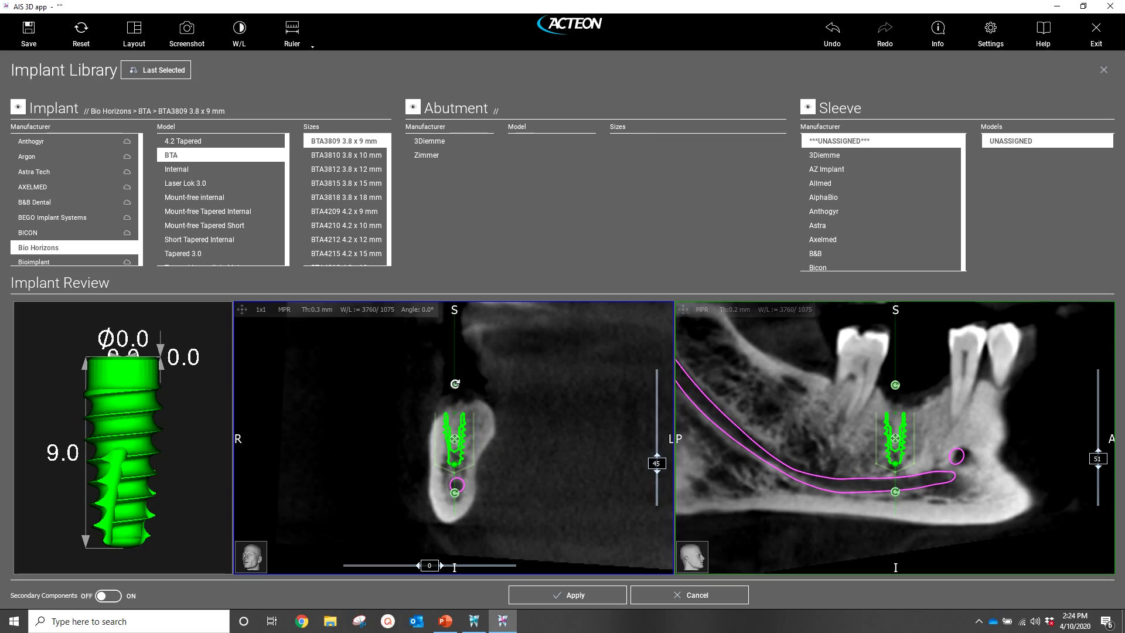
left_click_drag(455, 384, 465, 389)
Fine-tune the implant's position and axis between the neighbouring teeth in the sagittal view
mouse_move(901, 451)
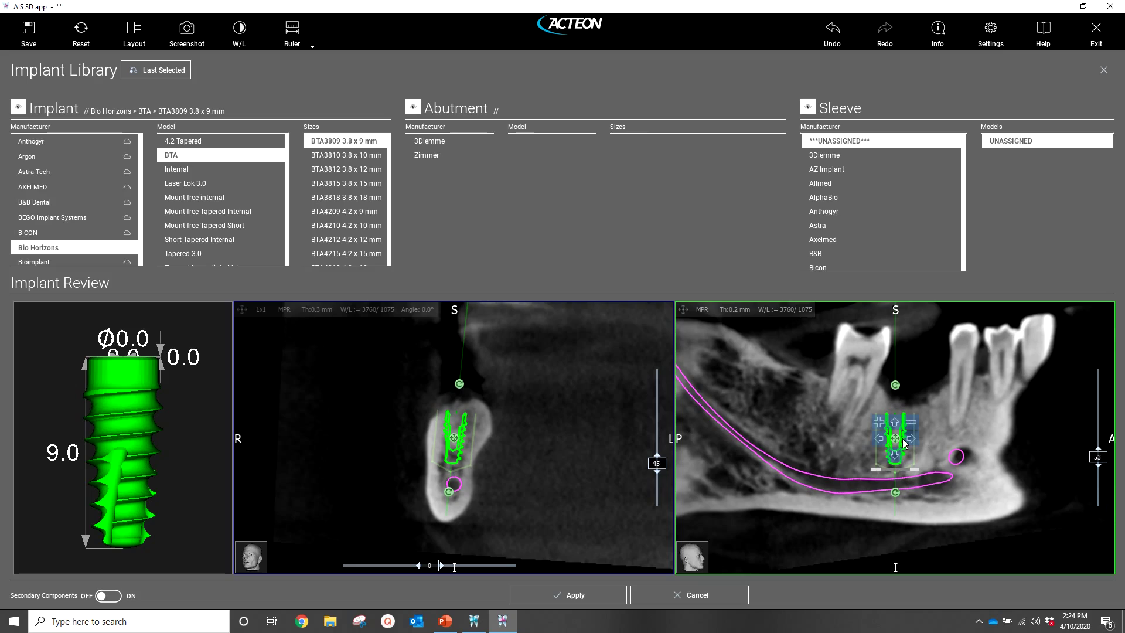
left_click_drag(897, 436, 904, 430)
left_click_drag(895, 385, 896, 384)
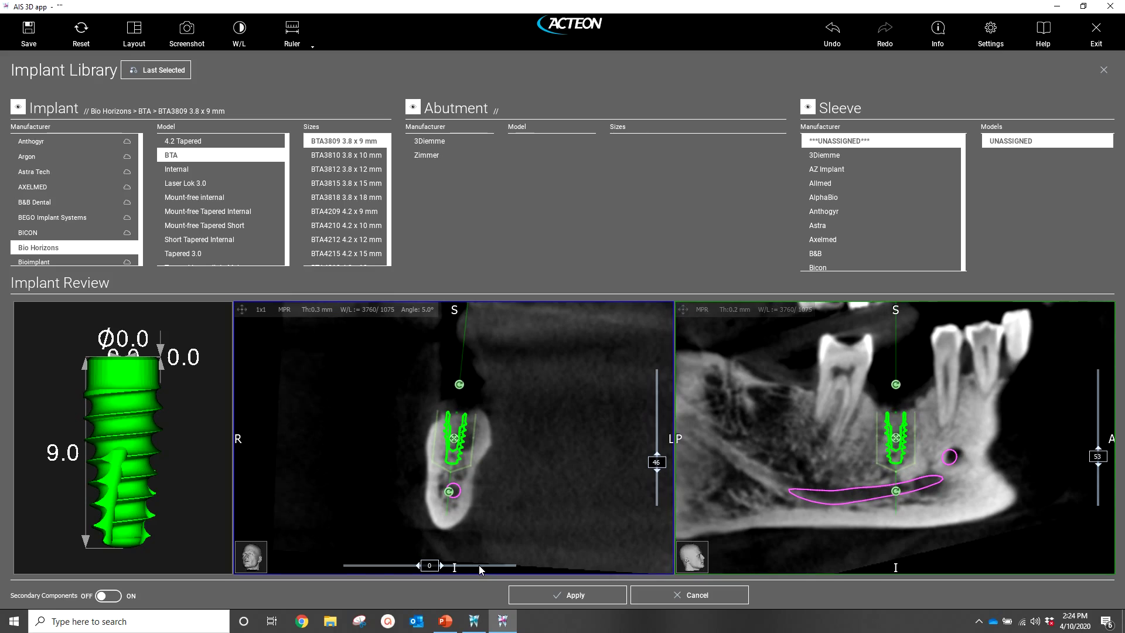
Check the implant with the review section rotated to -84 and apply it to the plan
left_click_drag(419, 565, 351, 571)
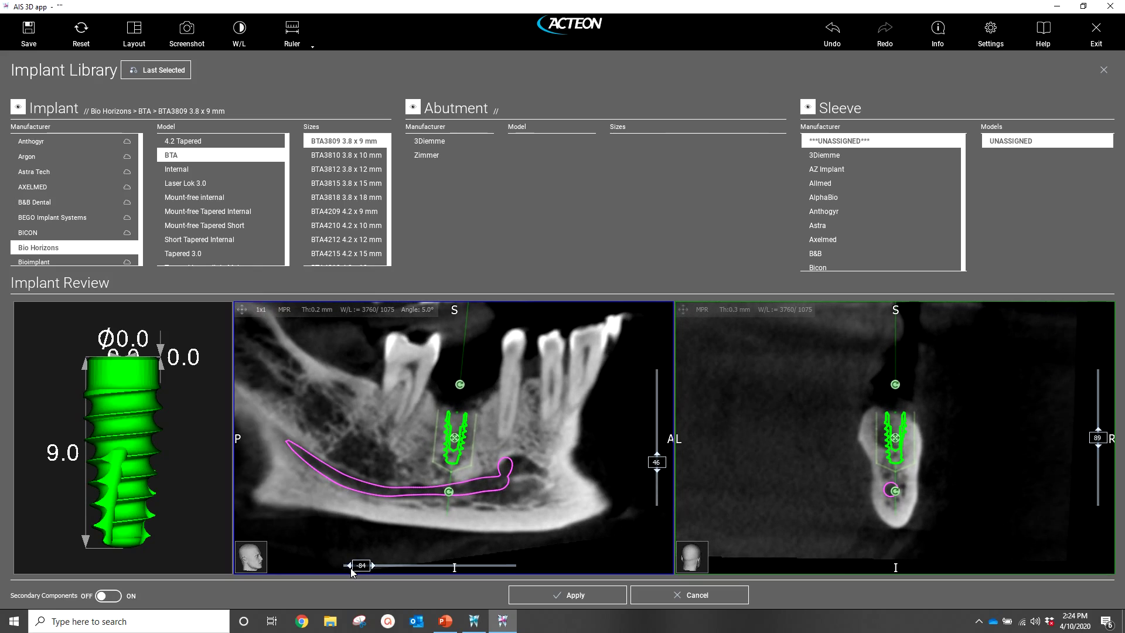
left_click(579, 596)
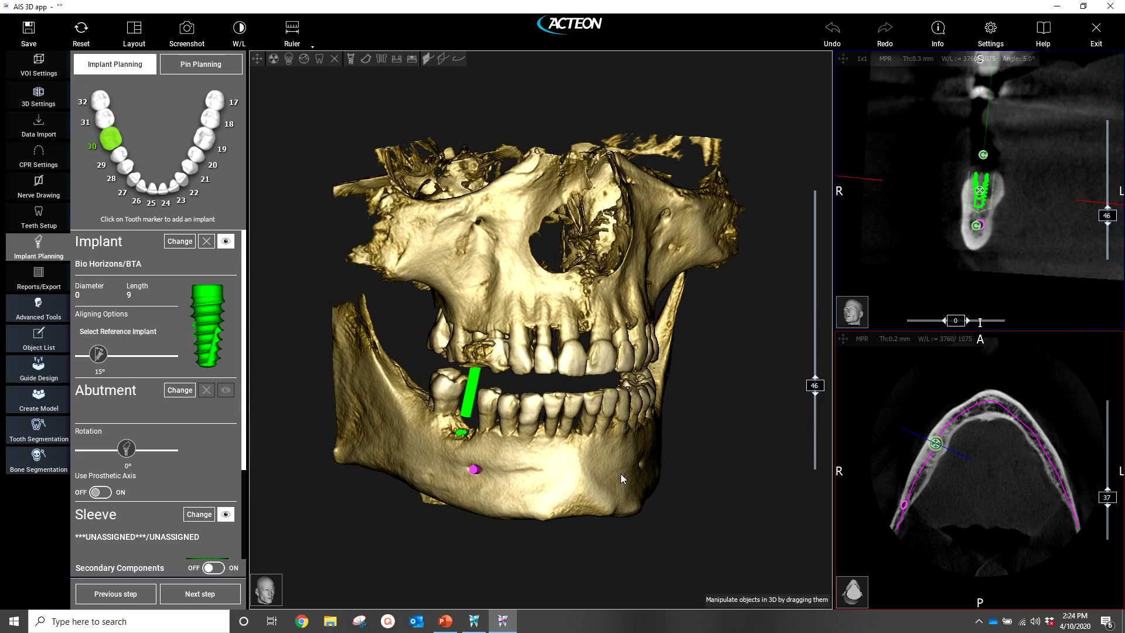
left_click_drag(578, 477, 669, 480)
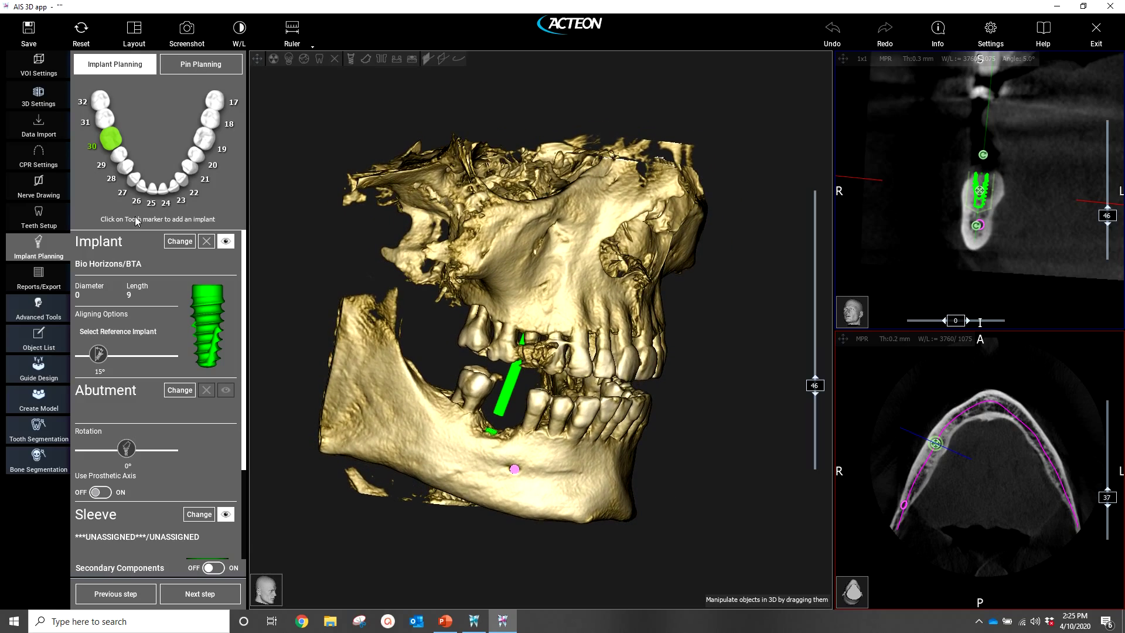
Compare 3D rendering templates 3 and 1b on the volume, and apply template 1a
left_click(40, 98)
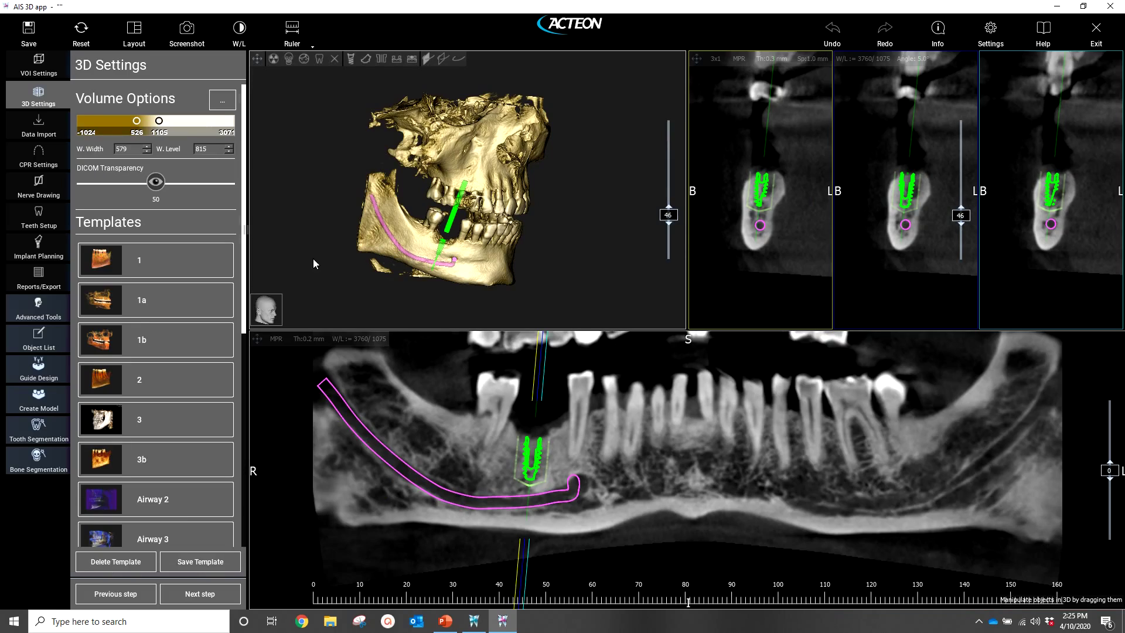
left_click(165, 412)
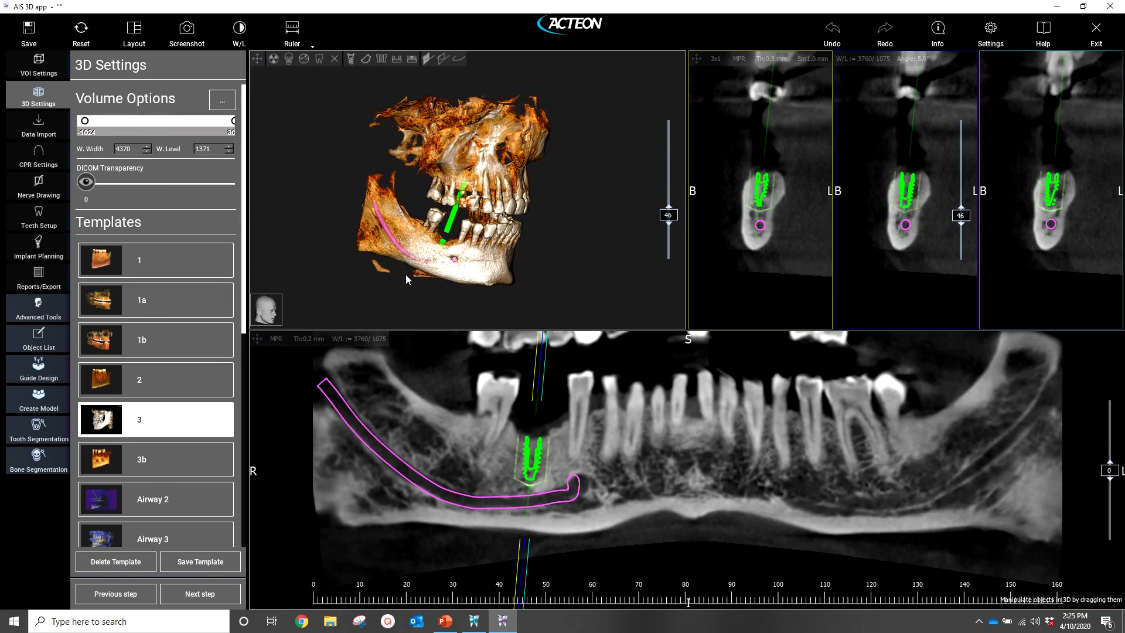
right_click_drag(484, 264, 526, 239)
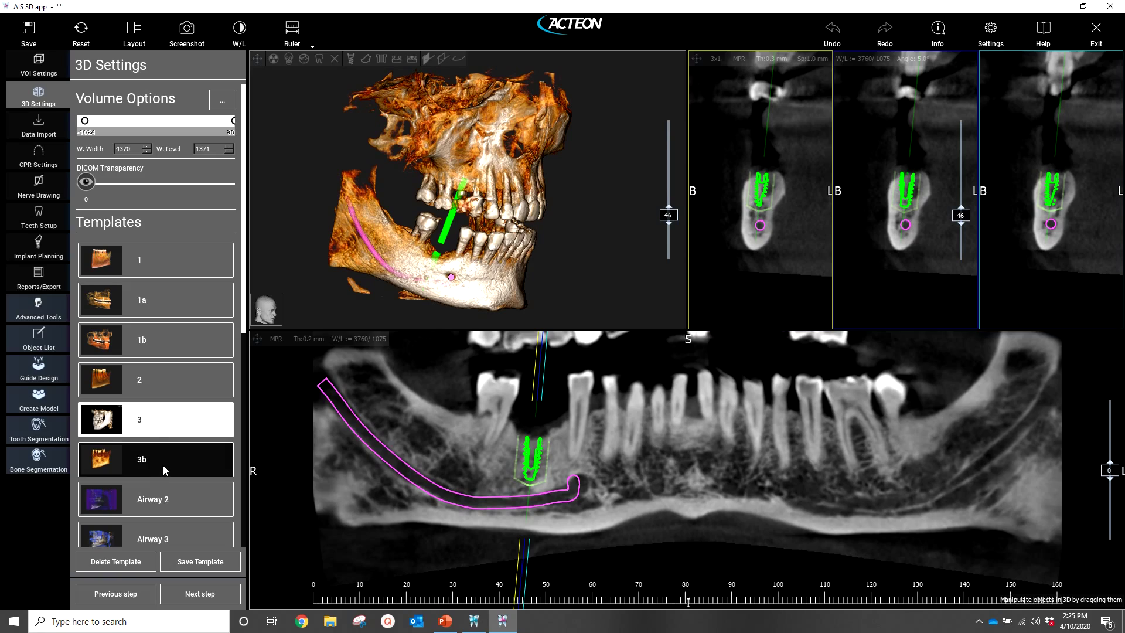
left_click(171, 342)
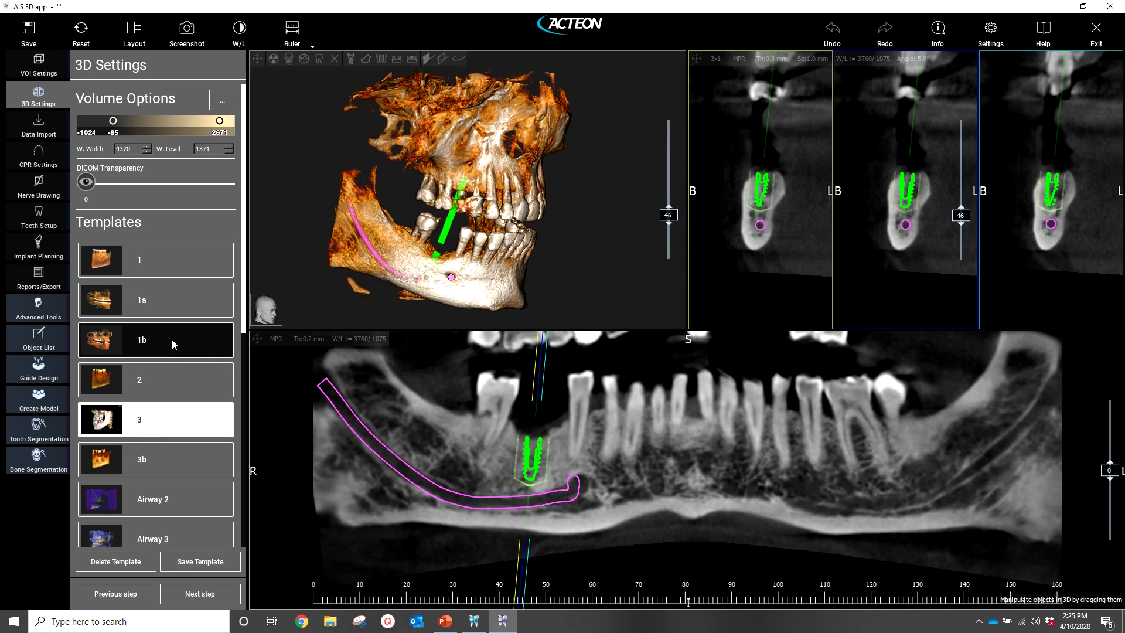
left_click(185, 294)
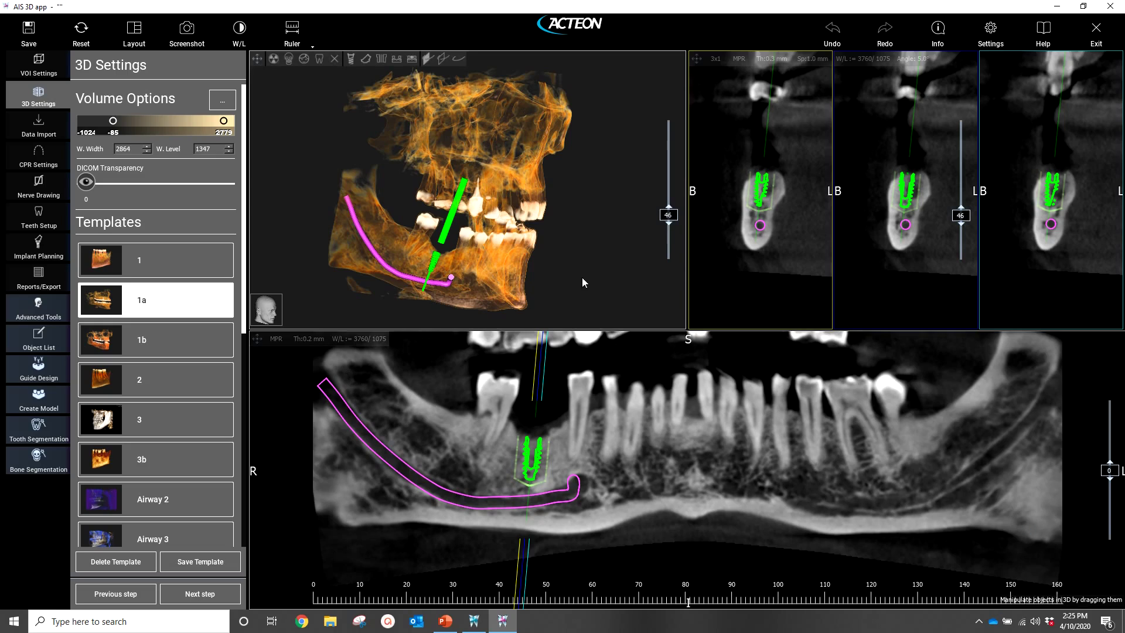
left_click(980, 622)
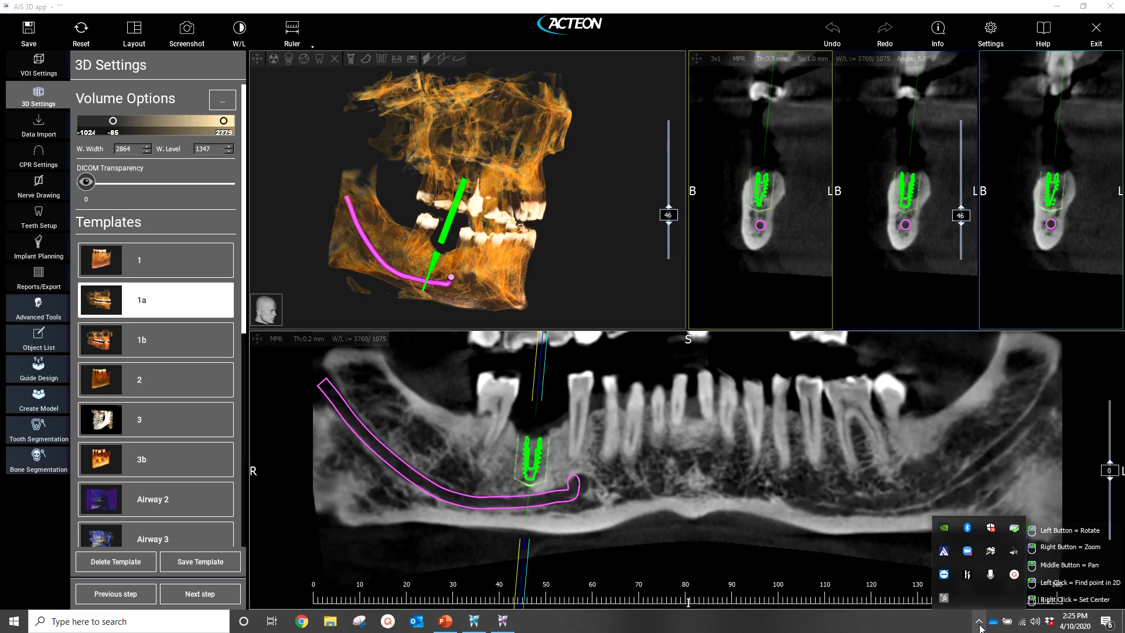